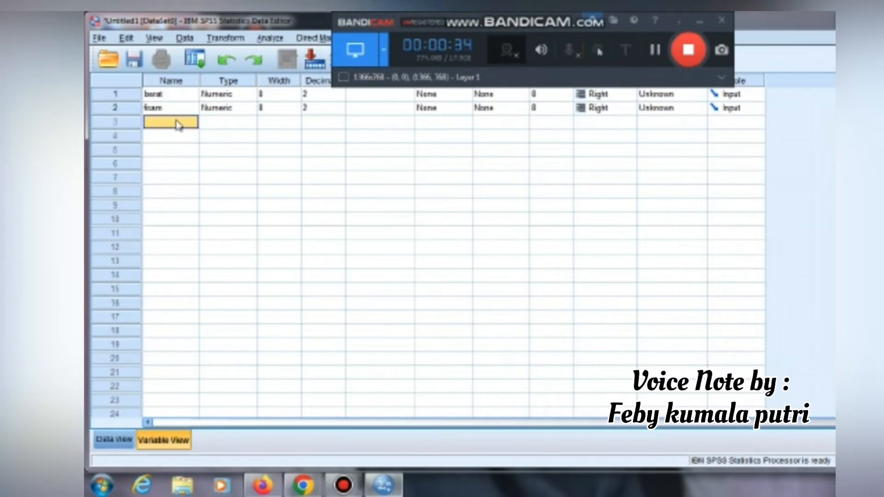
- Define a third variable named fly_ash in the row below foam
click(177, 123)
text(fly)
text(_ash)
- Set the decimals of the variables berat, foam and fly_ash to 0
click(314, 95)
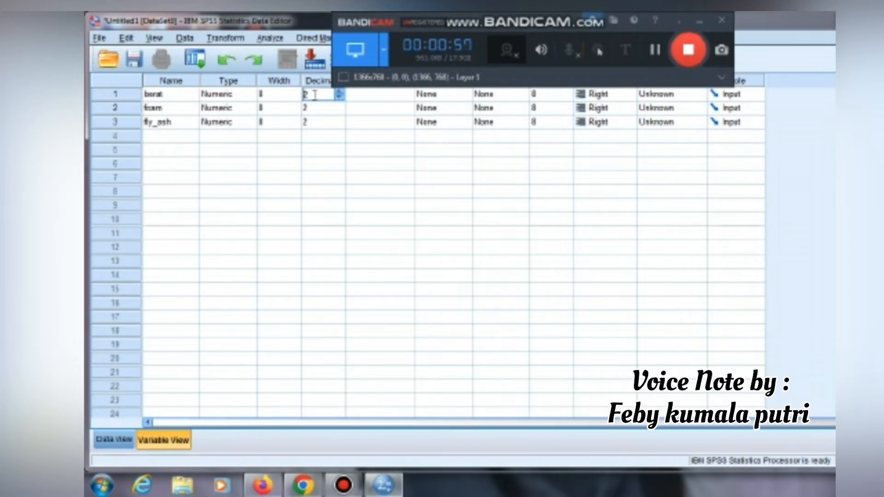
text(0)
key(BackSpace)
click(651, 53)
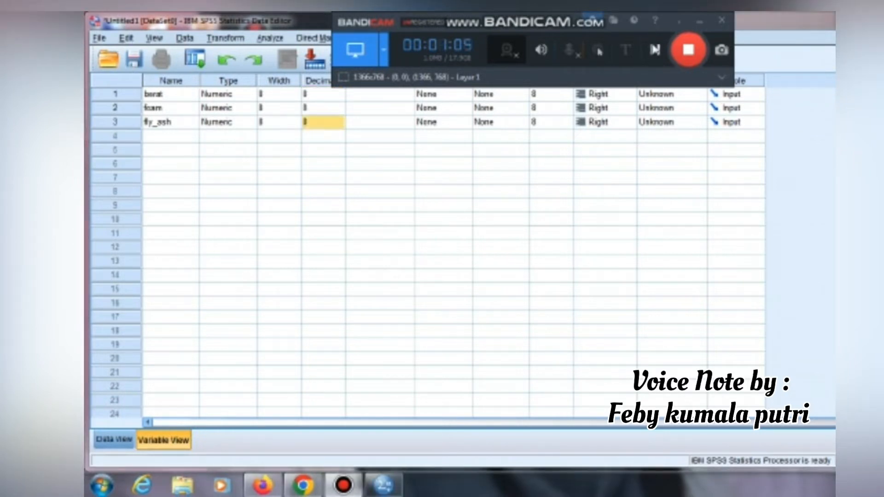
click(654, 49)
- Give the variable berat the label "berat jenis beton ringan"
click(385, 95)
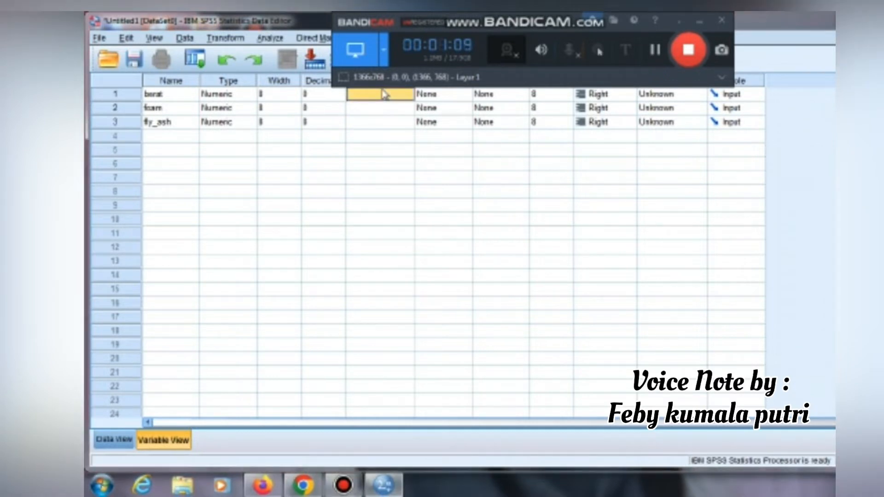
text(berat jenis beto)
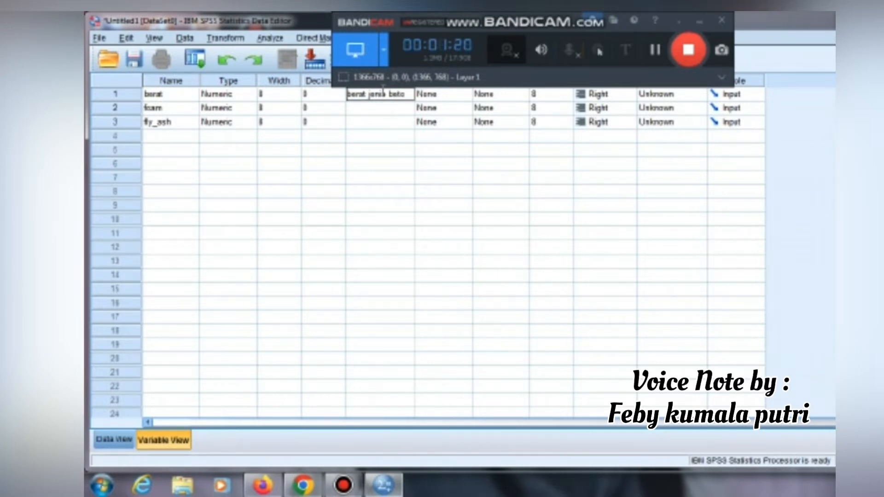
text(n)
text( rin)
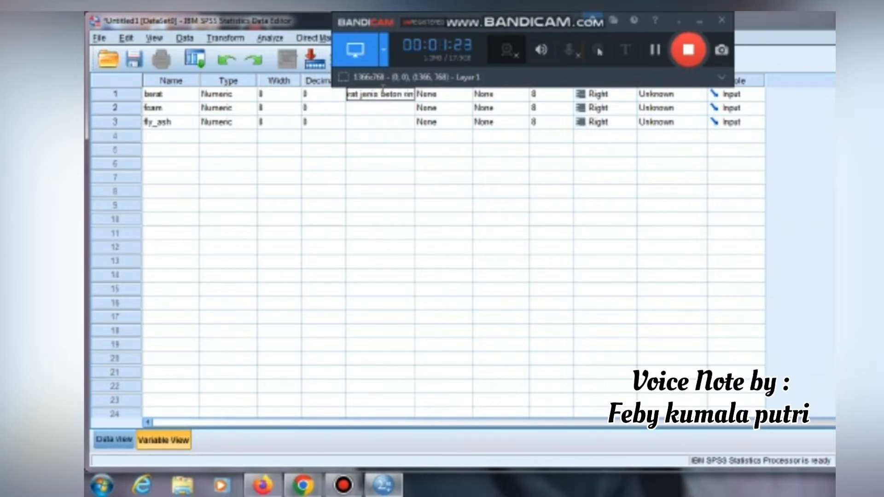
text(gan)
click(382, 121)
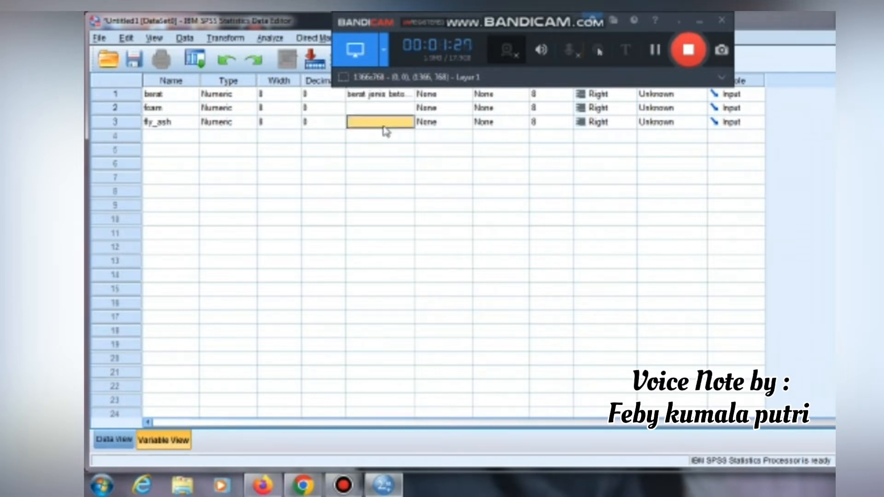
- Define value labels for foam: 1 = 50%, 2 = 60% and 3 = 70%
click(443, 95)
click(446, 109)
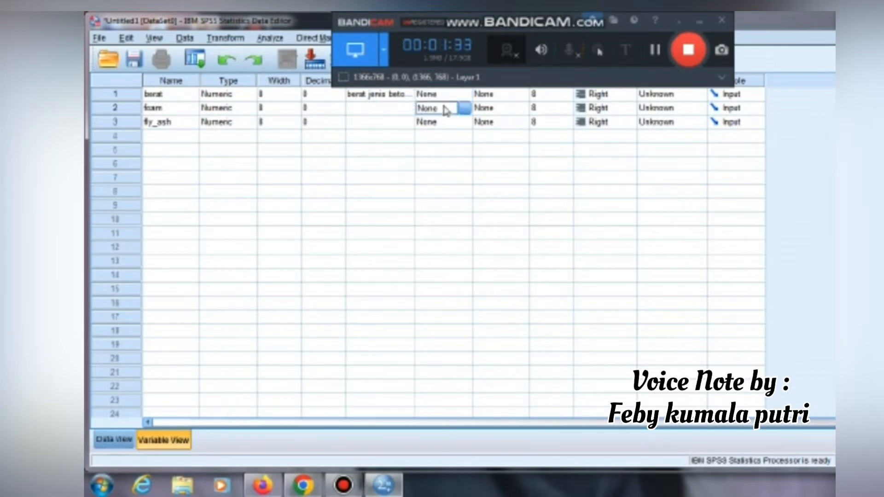
click(465, 109)
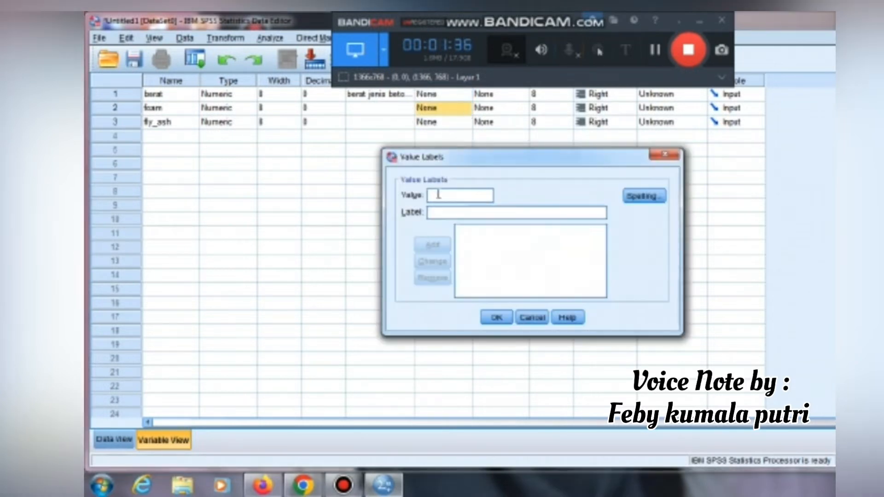
text(1)
click(437, 212)
text(50)
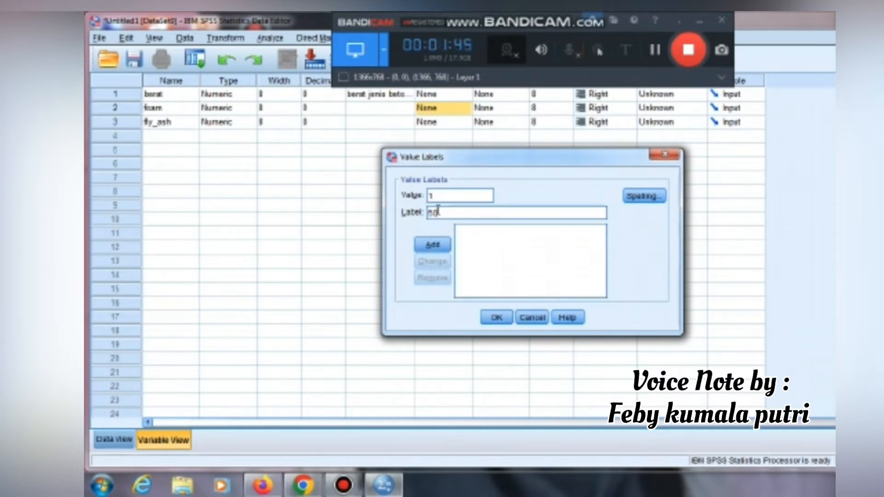
text(%)
click(432, 244)
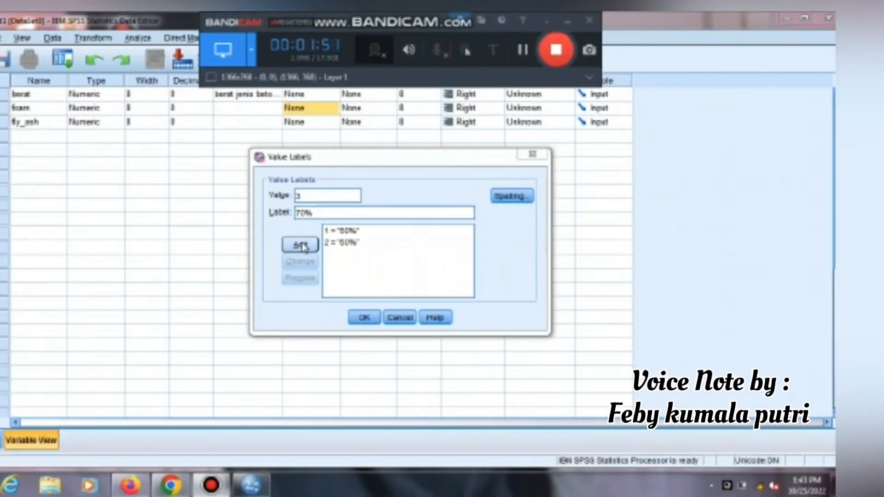
click(432, 244)
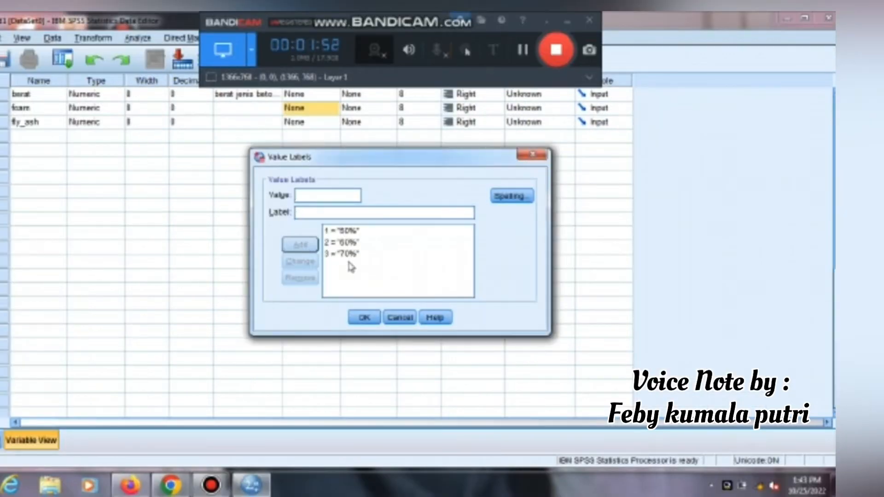
click(364, 318)
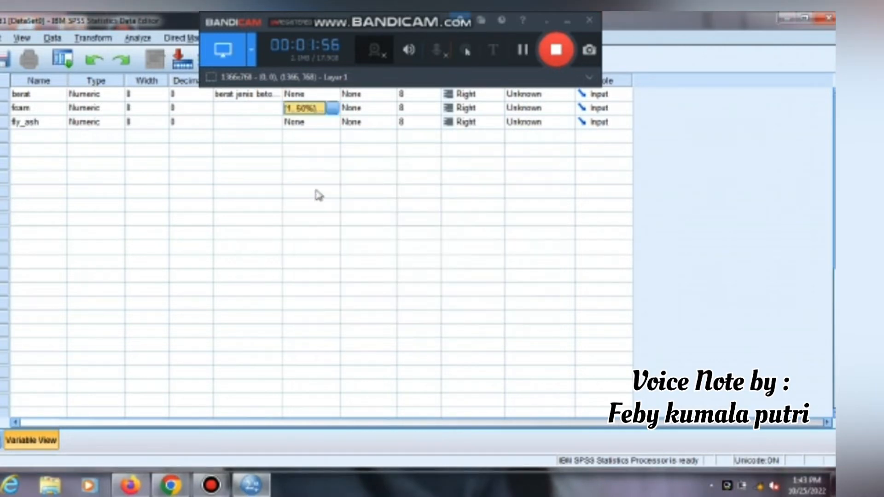
- Define value labels for fly_ash: 1 = 0%, 2 = 15%, 3 = 30%, 4 = 45% and 5 = 60%
click(300, 122)
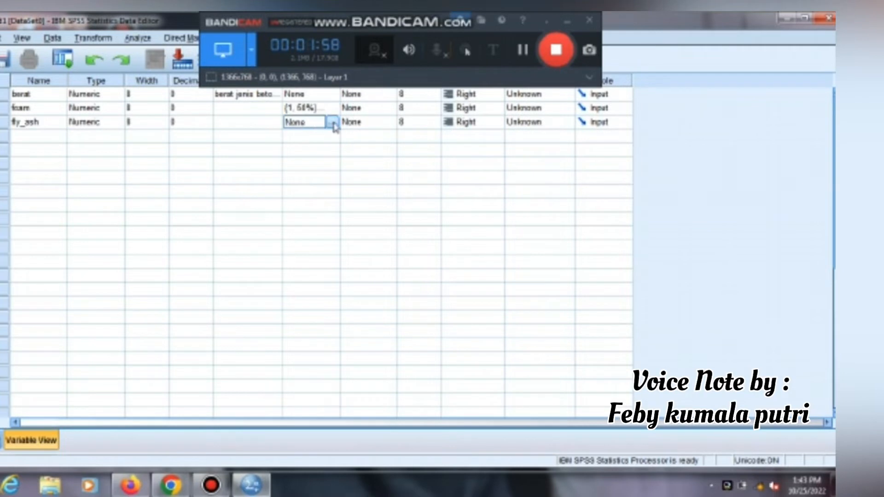
click(333, 122)
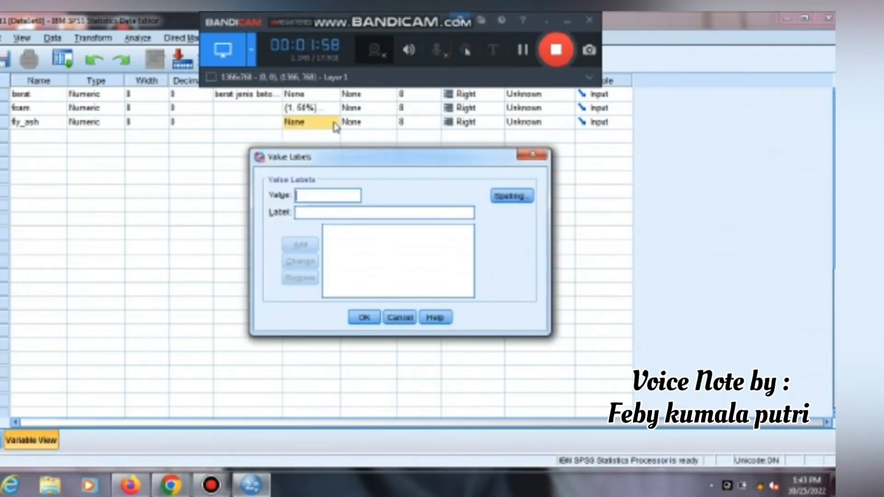
click(312, 195)
text(1)
click(305, 215)
text(0)
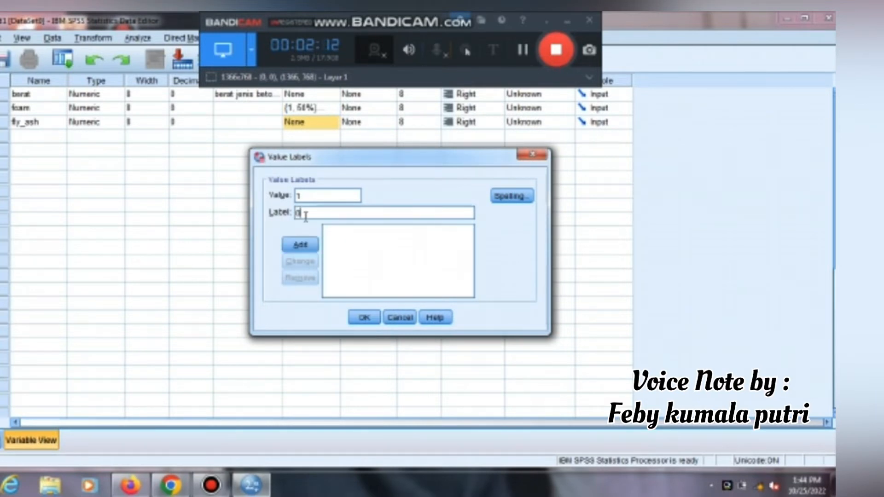
text(%)
click(290, 245)
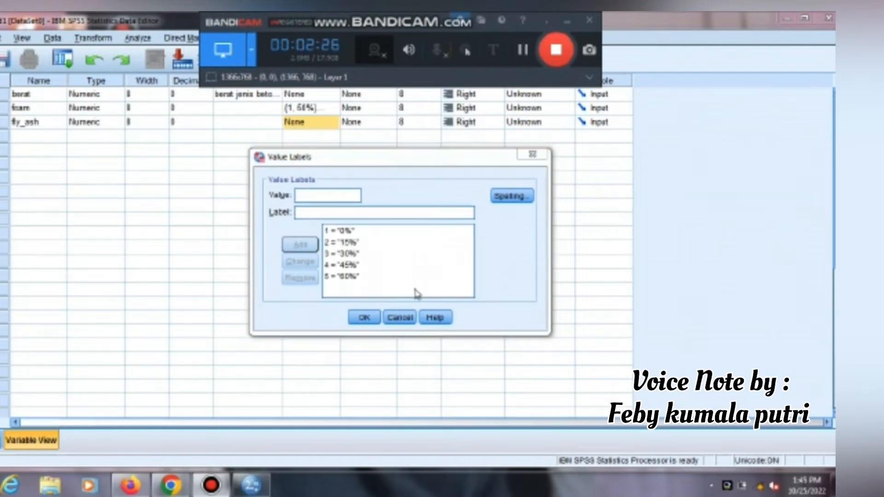
click(364, 317)
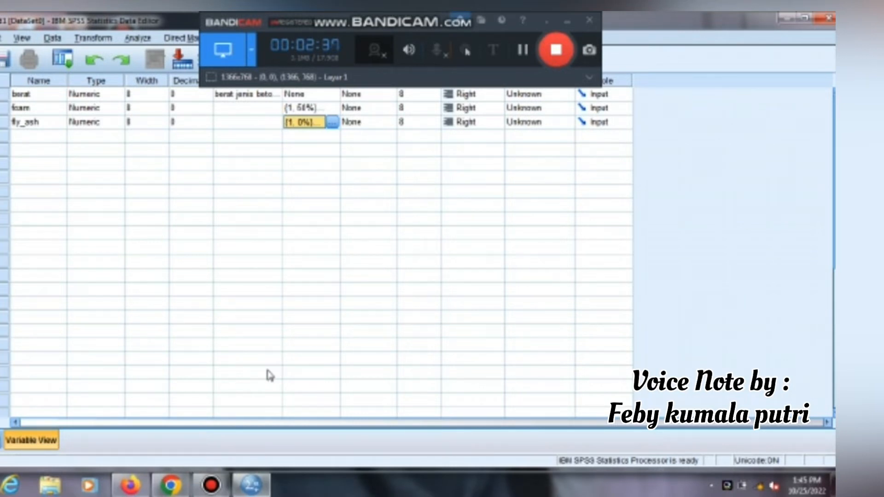
- Enter the case data for berat, foam and fly_ash in the data sheet, starting with 870, 1 and 1 in the first row
key(ctrl+t)
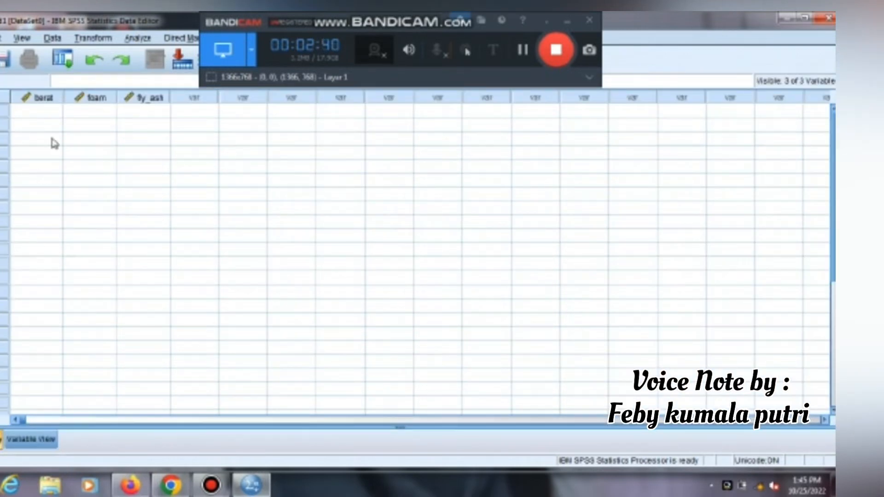
click(53, 112)
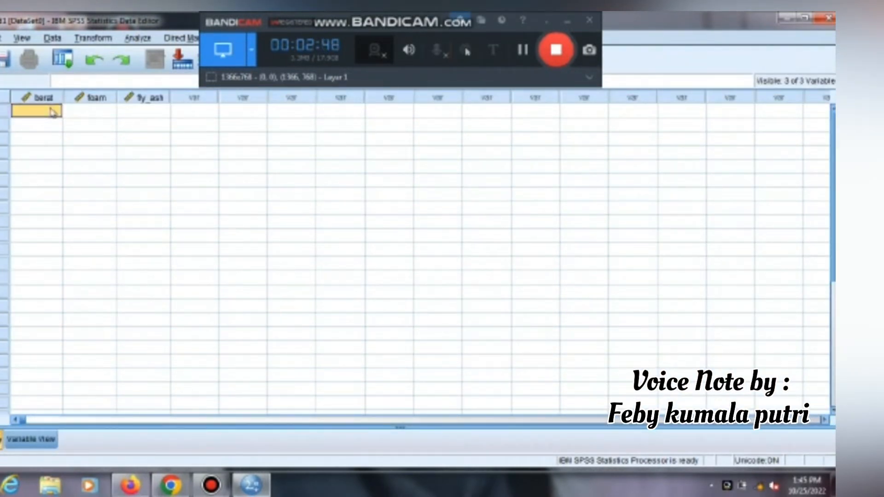
text(870)
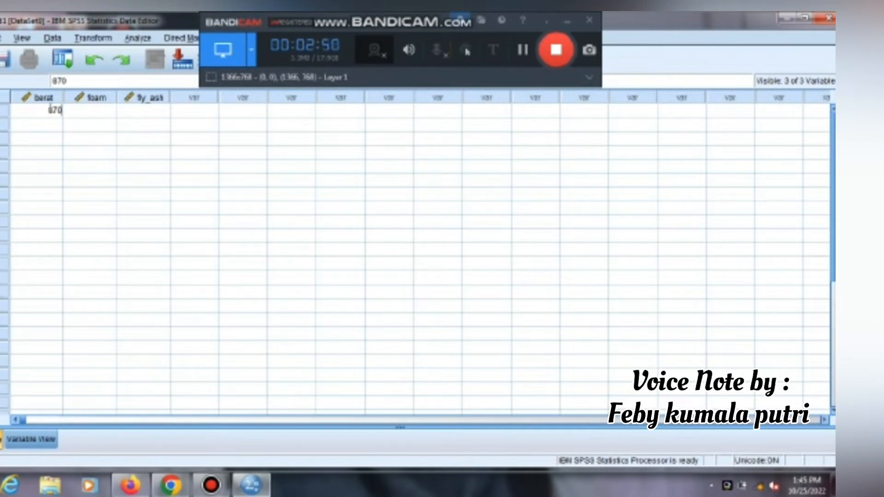
click(79, 112)
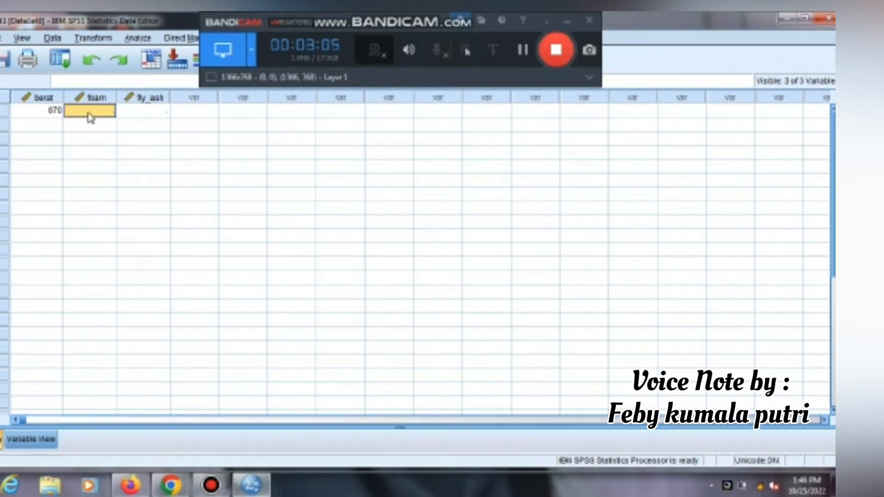
text(1)
key(Tab)
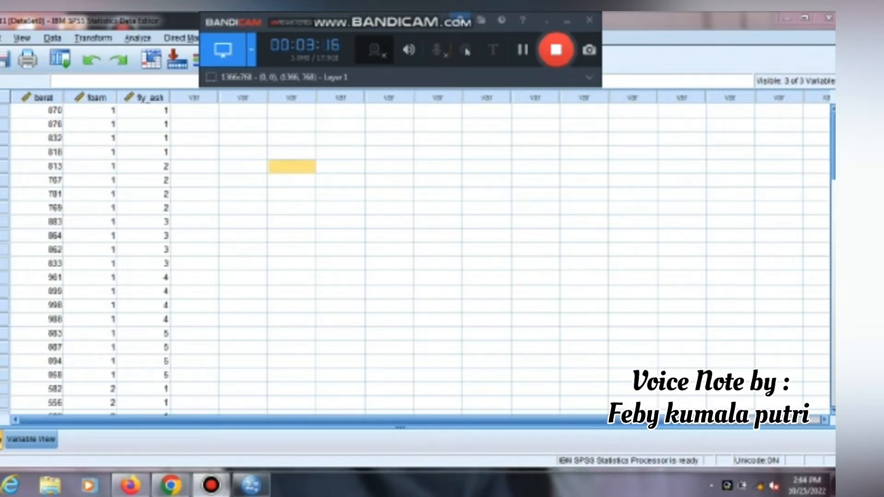
scroll(414, 257, down, 4)
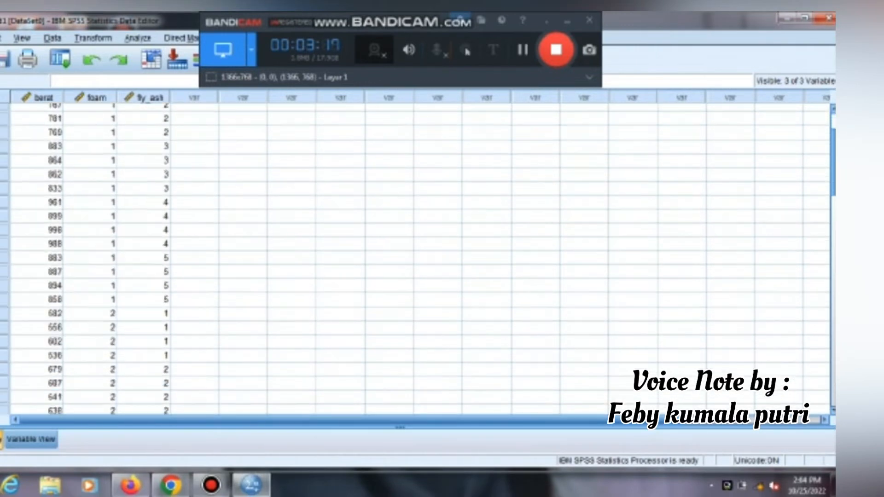
scroll(476, 243, down, 10)
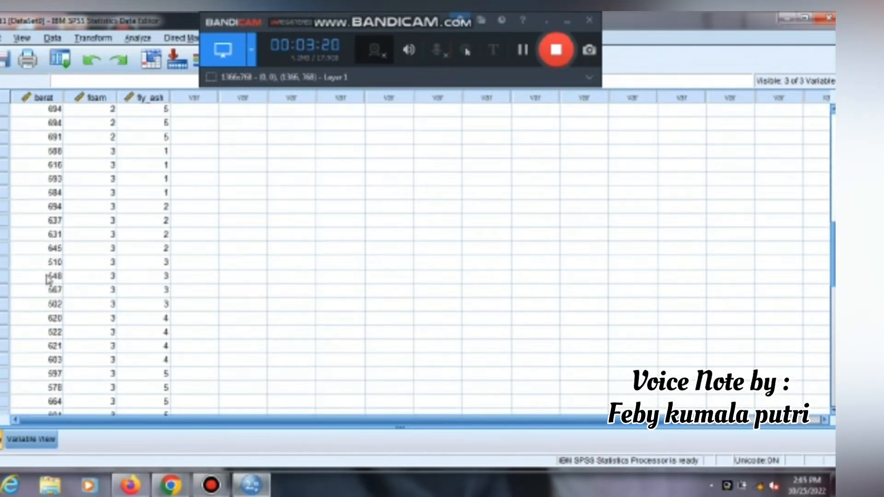
- Set up an Explore analysis with berat jenis beton ringan as the dependent variable and fly_ash as the factor
click(137, 37)
mouse_move(192, 38)
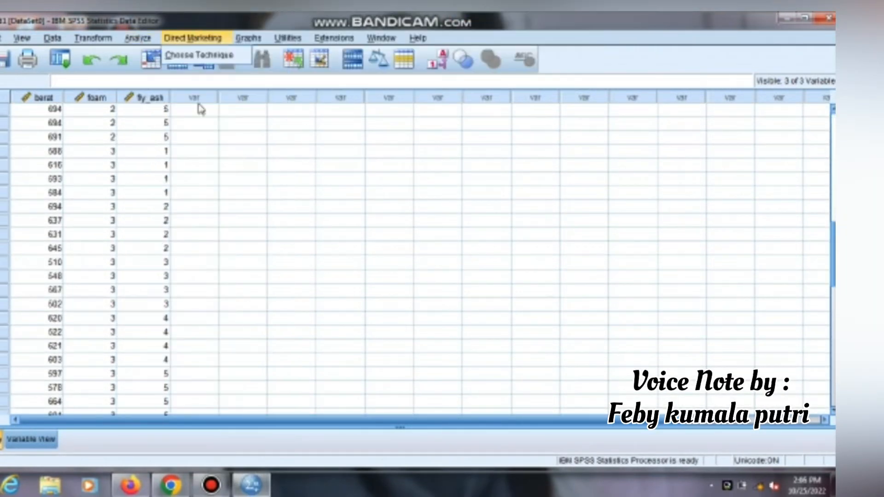
mouse_move(137, 37)
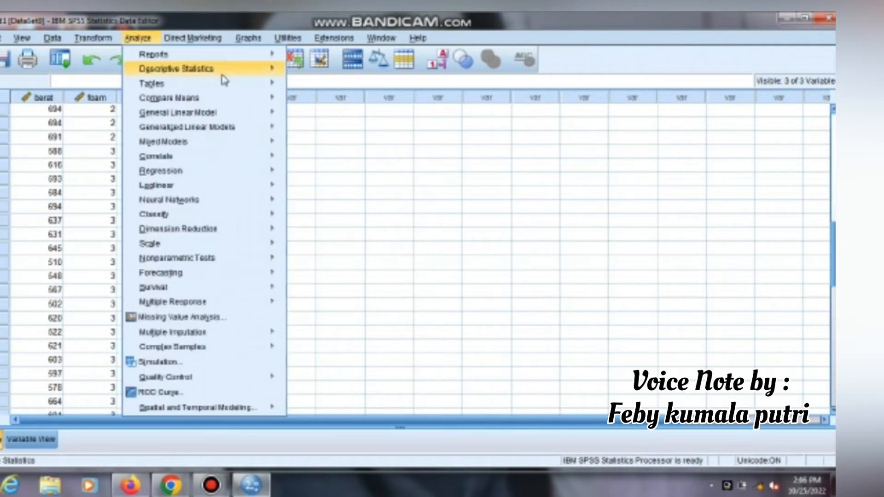
mouse_move(235, 74)
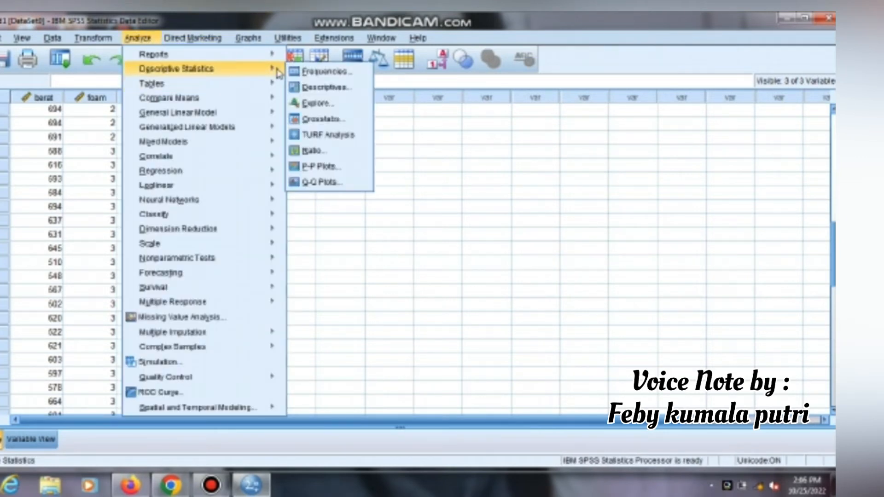
click(314, 103)
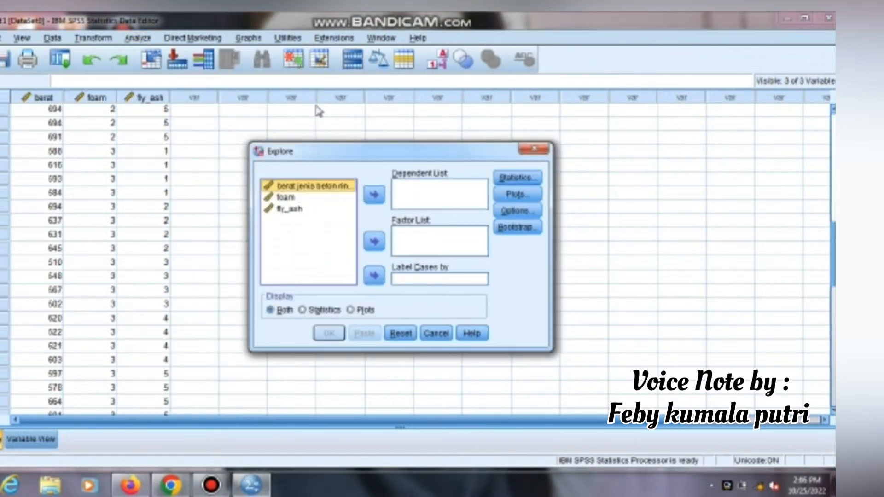
click(374, 196)
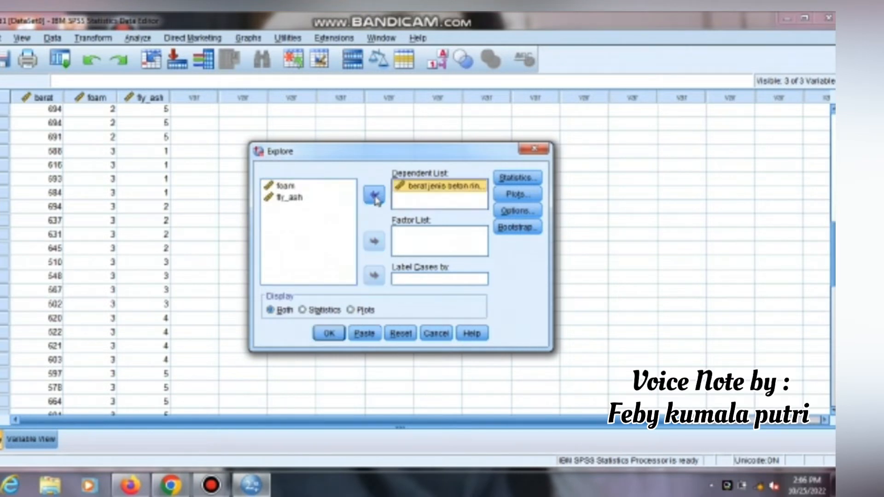
click(295, 199)
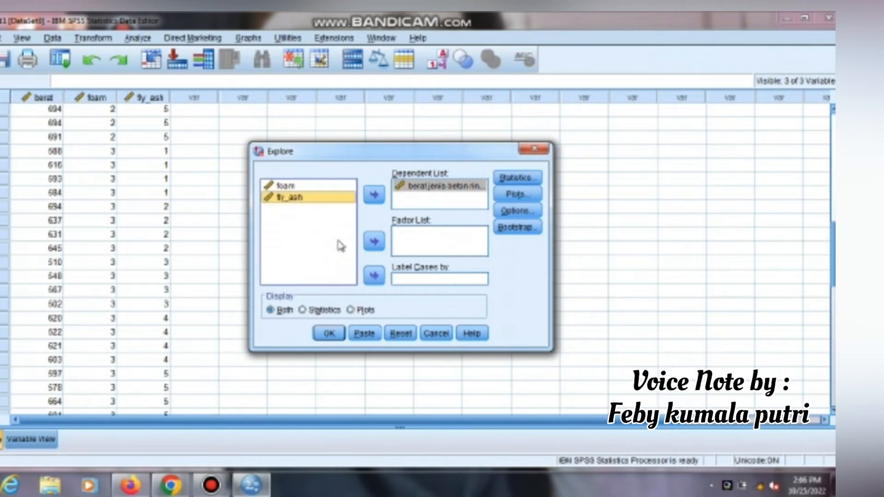
click(374, 242)
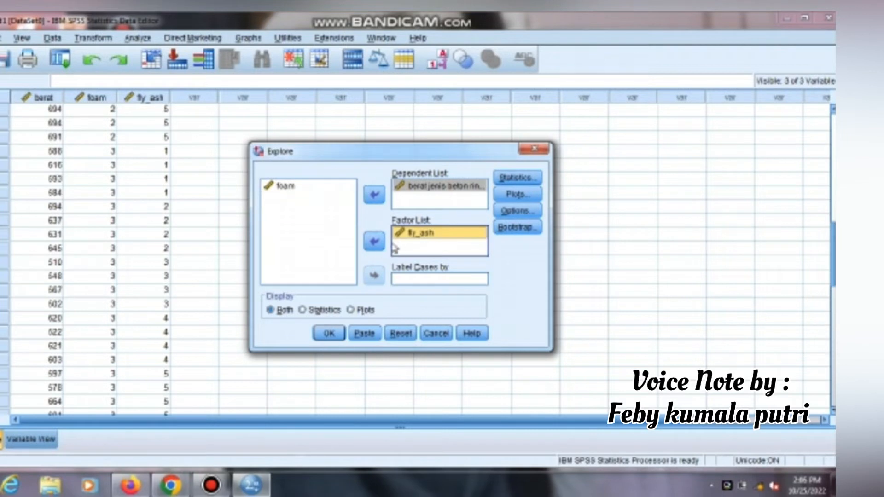
- Turn on normality plots with tests, keep the stem-and-leaf plot selected, and run the Explore analysis
click(524, 198)
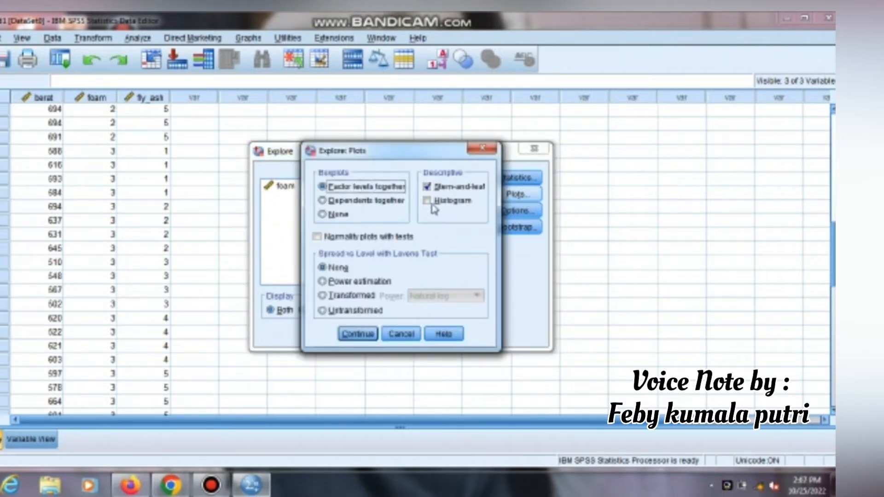
click(427, 187)
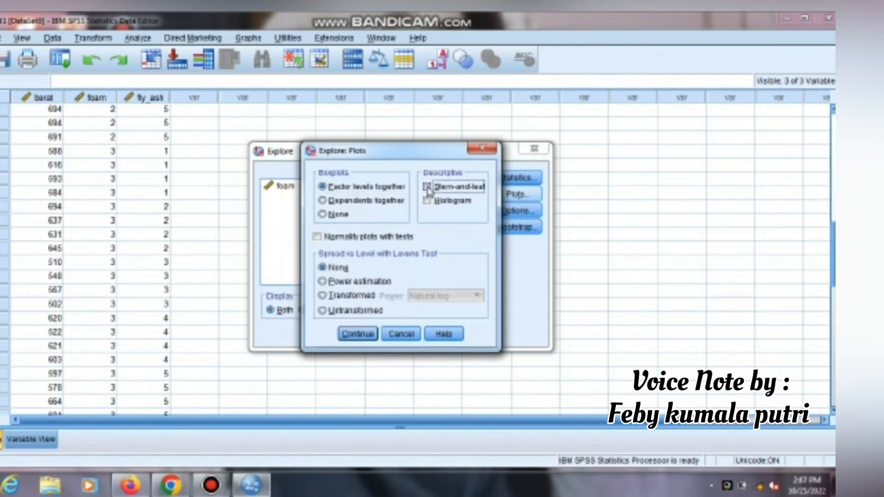
click(427, 187)
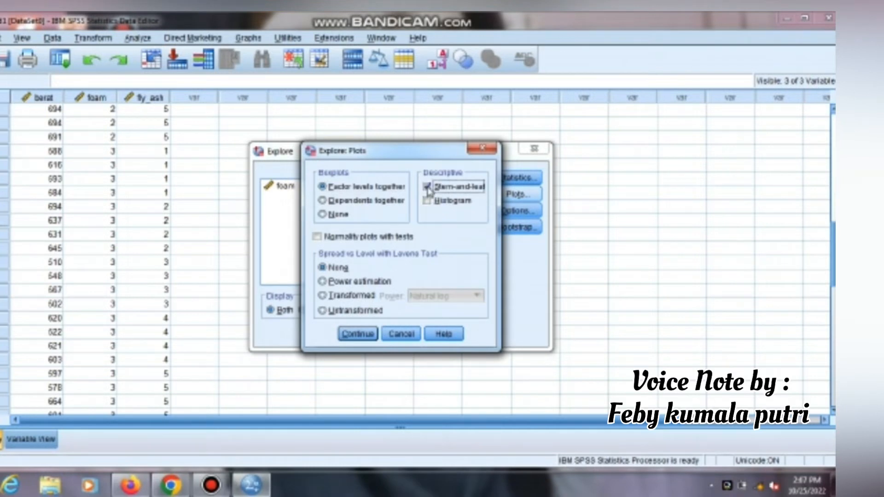
click(317, 237)
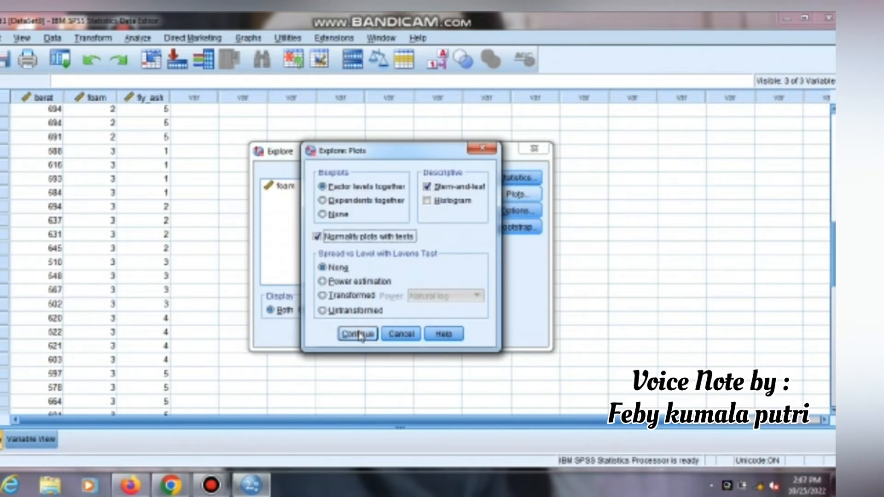
click(359, 334)
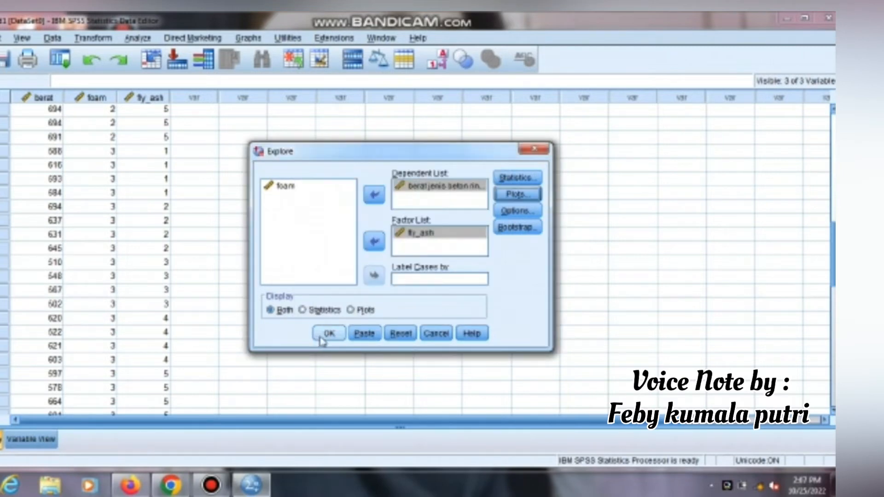
click(327, 334)
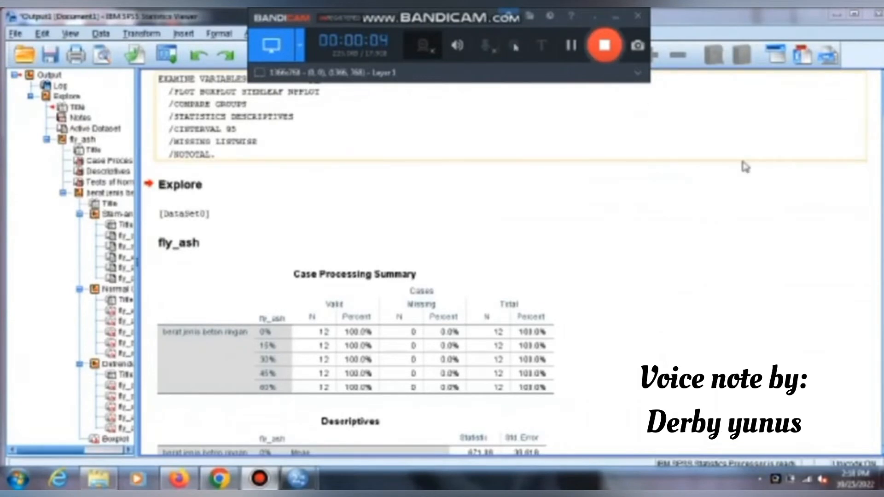
- Examine the Tests of Normality table in the Explore output, comparing the Shapiro-Wilk significance for each fly ash level
scroll(835, 146, down, 4)
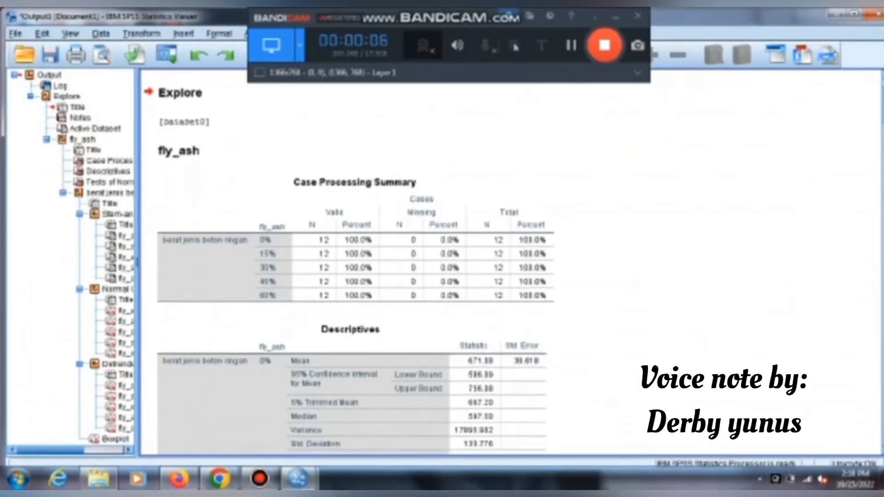
scroll(835, 146, down, 20)
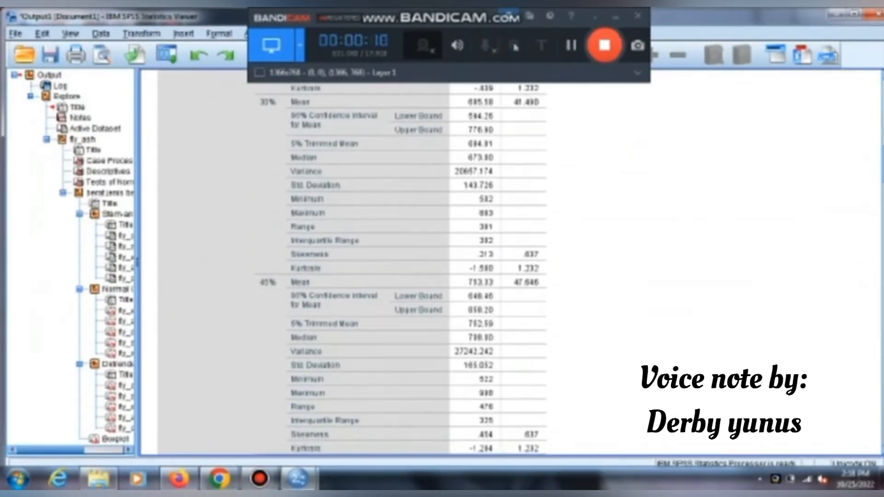
scroll(354, 267, down, 15)
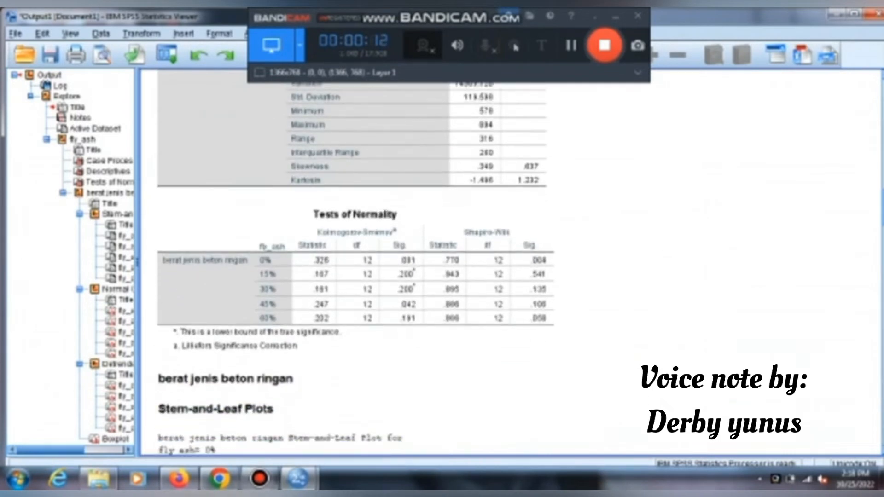
scroll(354, 267, down, 1)
click(501, 234)
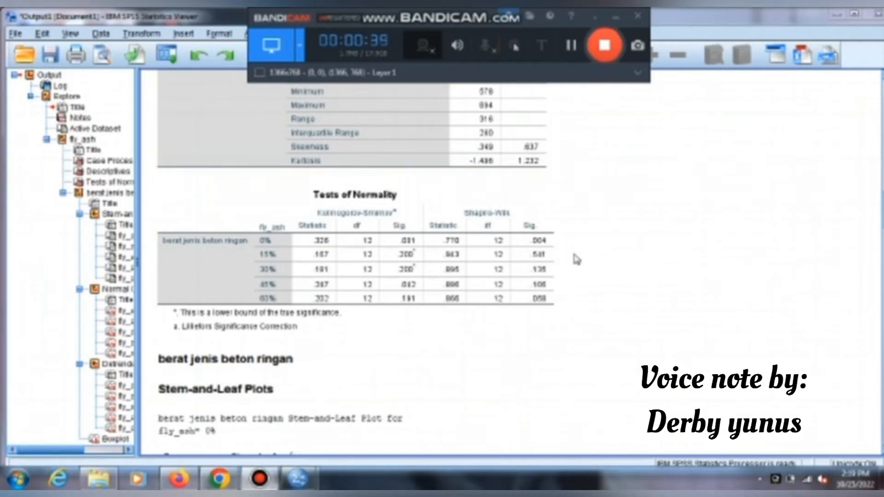
click(539, 316)
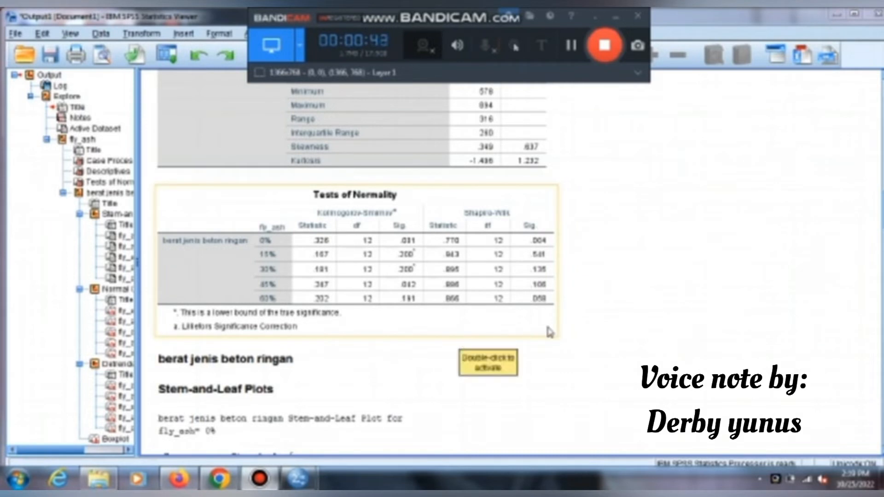
click(580, 290)
click(478, 327)
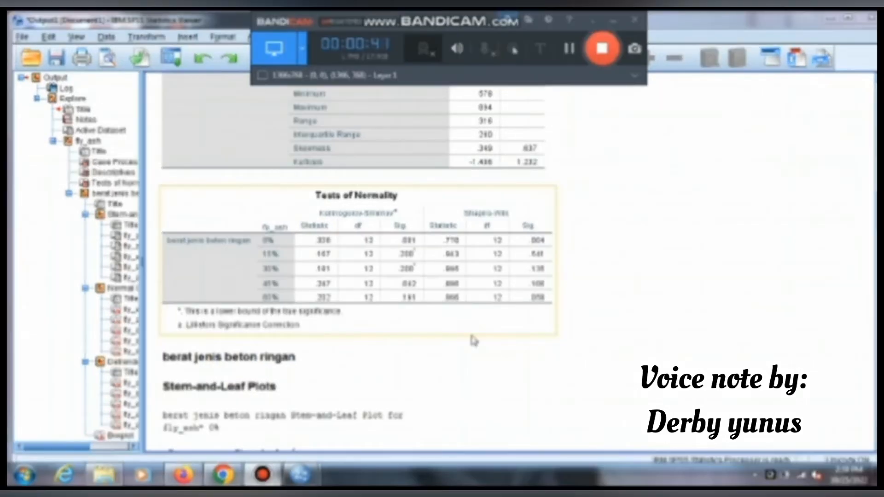